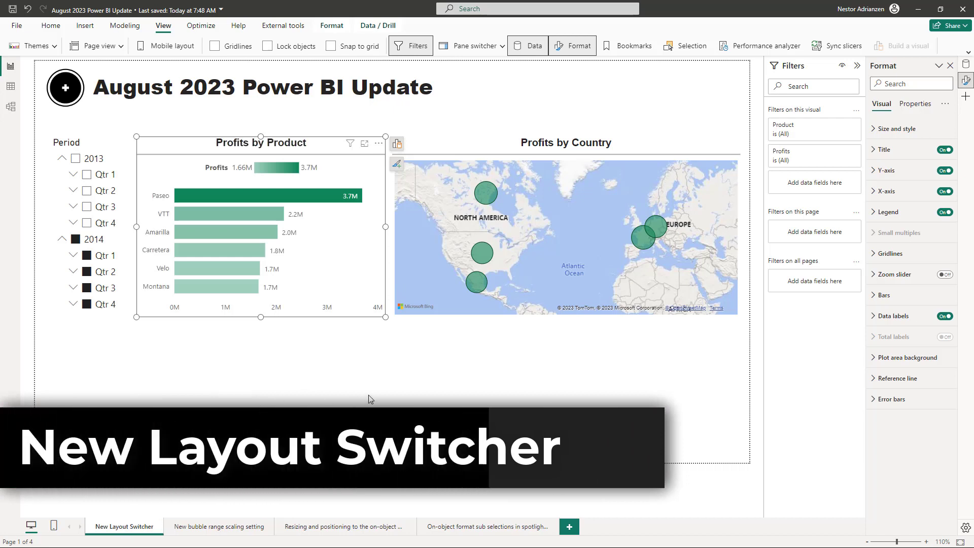
- Clear the bar chart selection and preview the report page in the phone layout
click(378, 386)
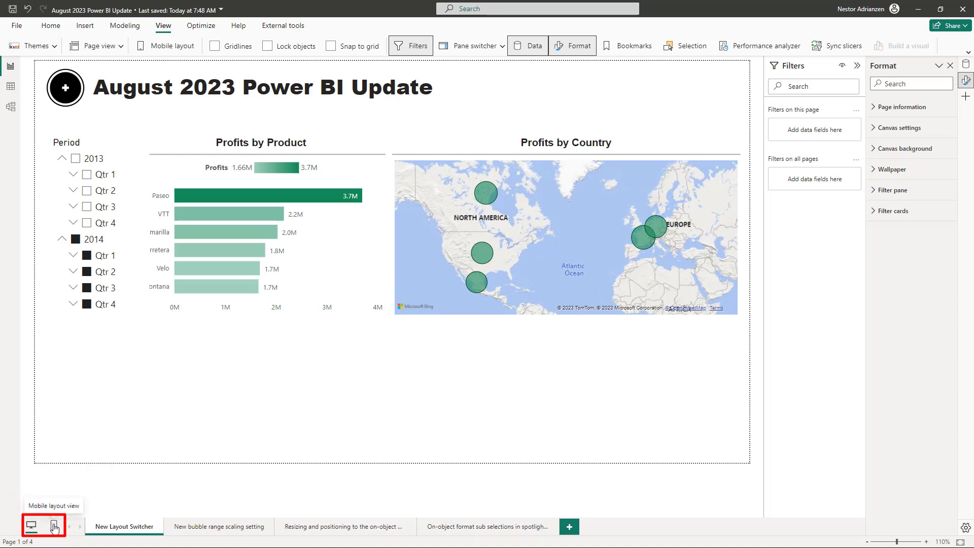
click(54, 529)
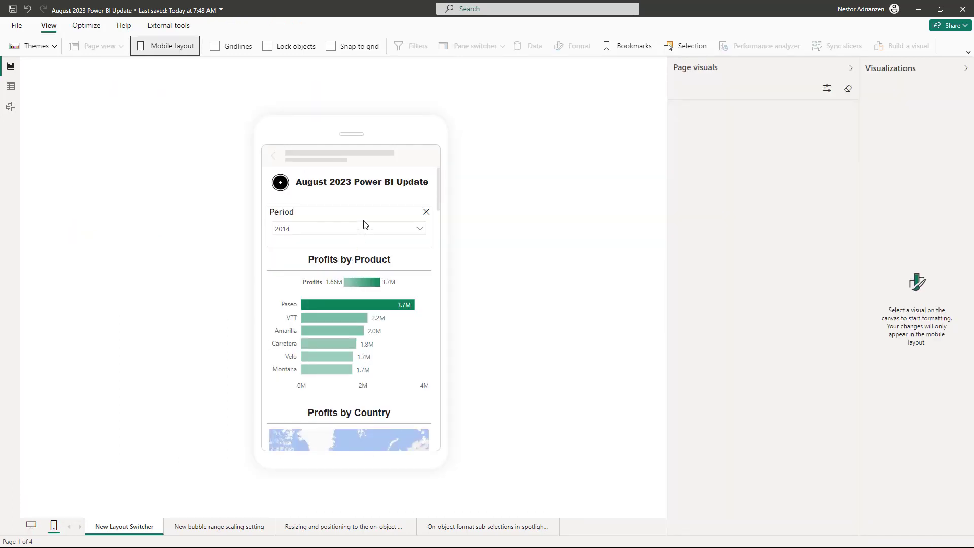
scroll(375, 279, down, 3)
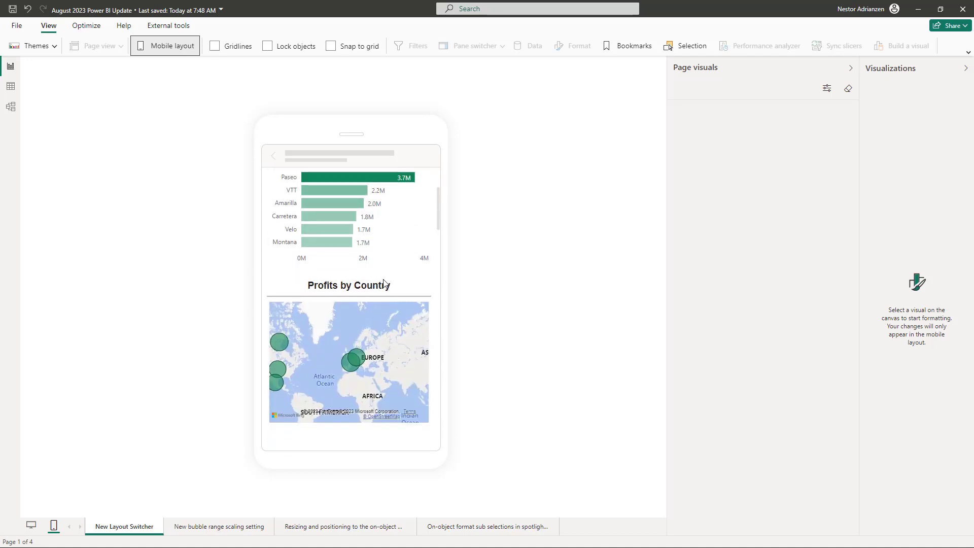
scroll(384, 278, up, 3)
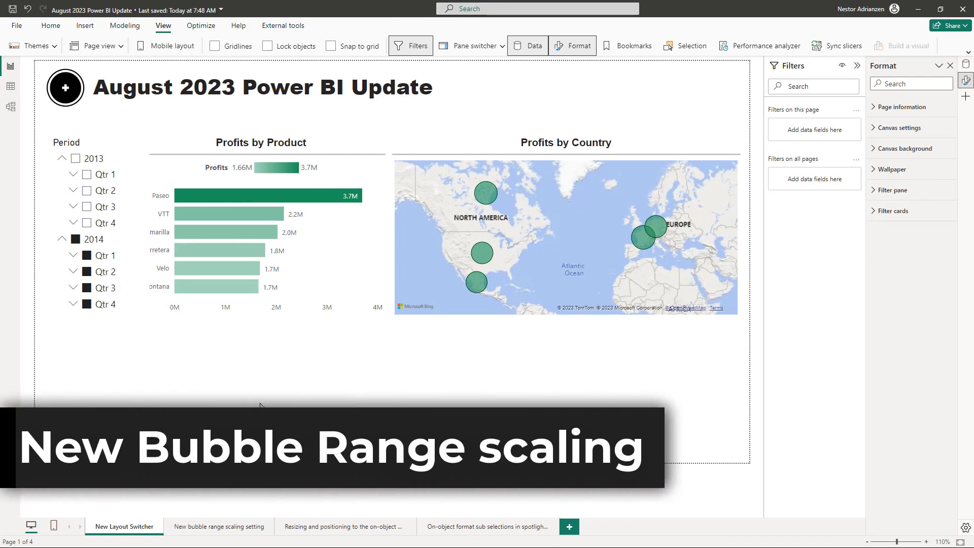
- Go to the bubble range scaling page and select the Profits by Country map
click(226, 527)
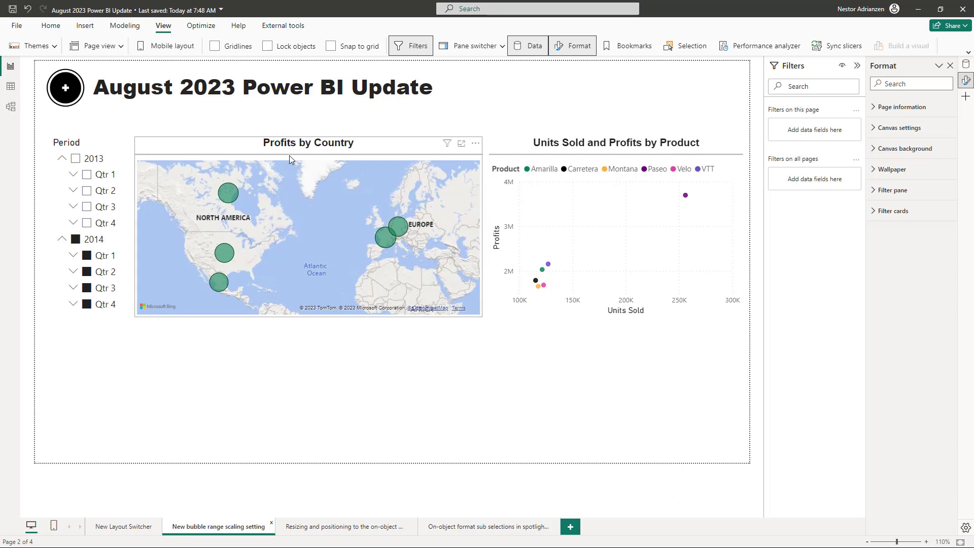
click(377, 150)
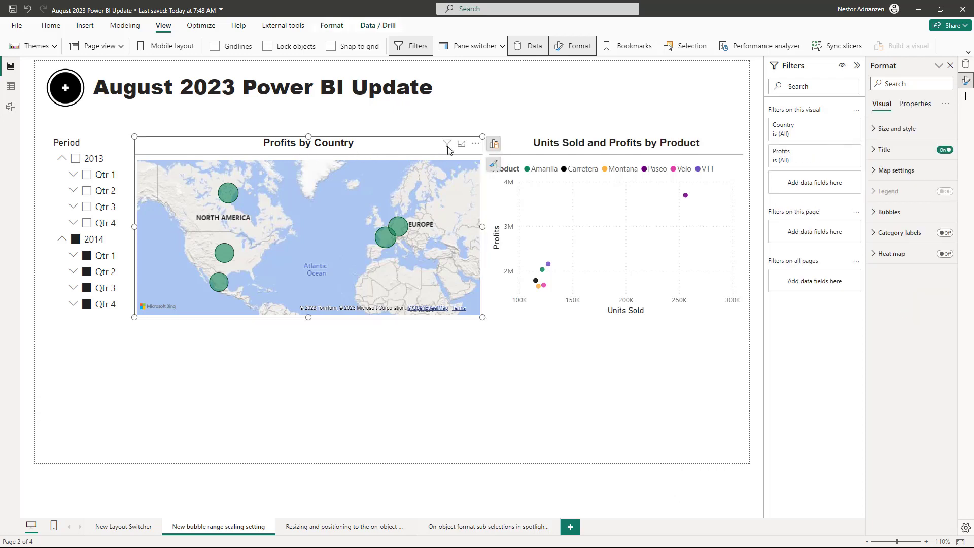
click(519, 148)
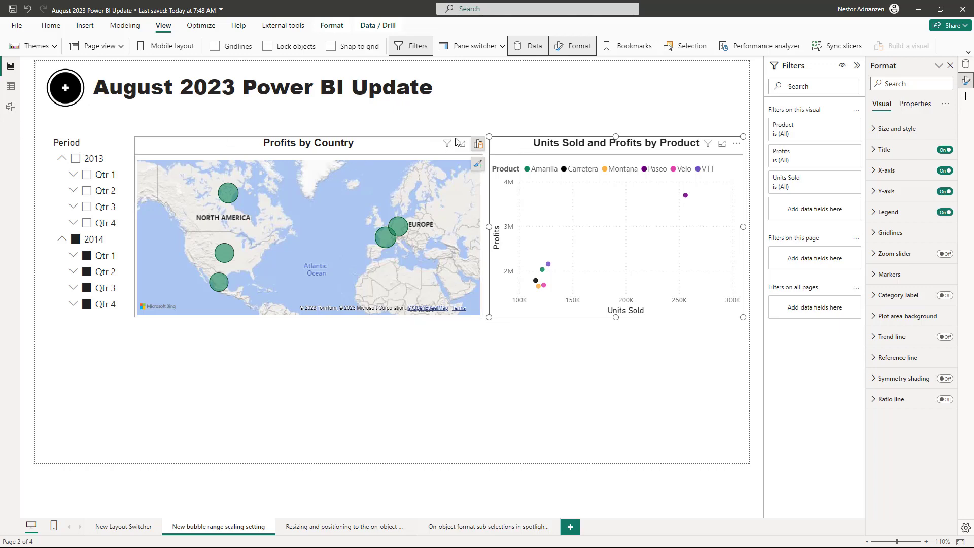
click(419, 151)
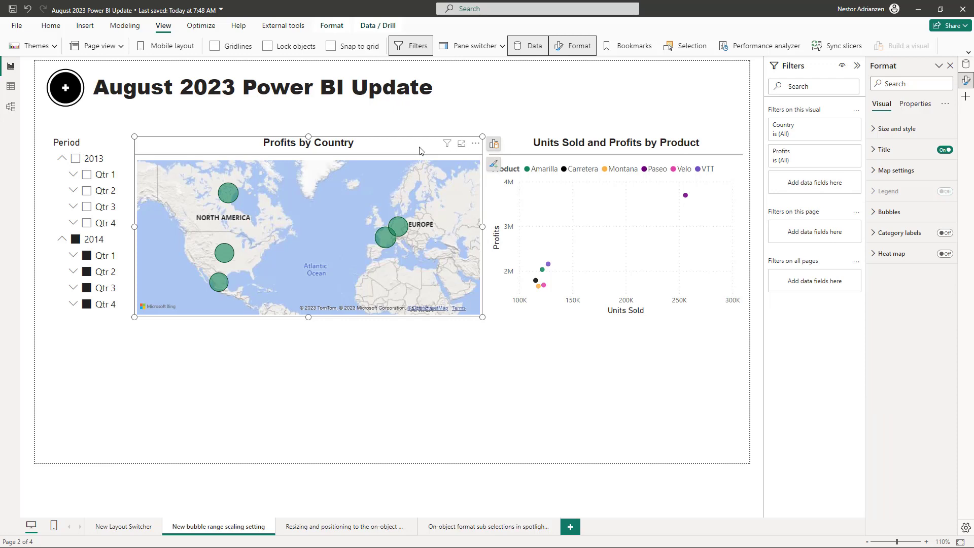
- Set the map's bubble range scaling to Data range and bubble size to 30
click(874, 213)
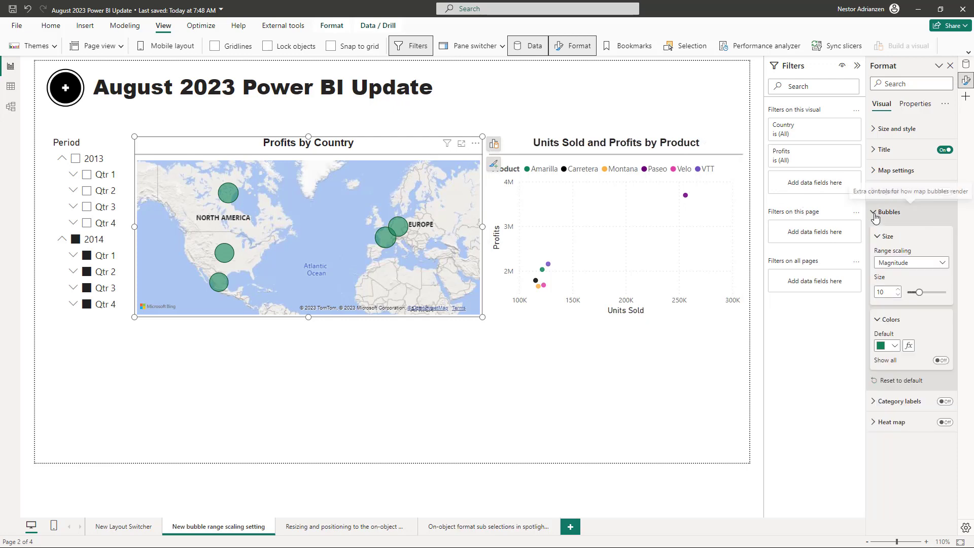
click(912, 266)
click(904, 287)
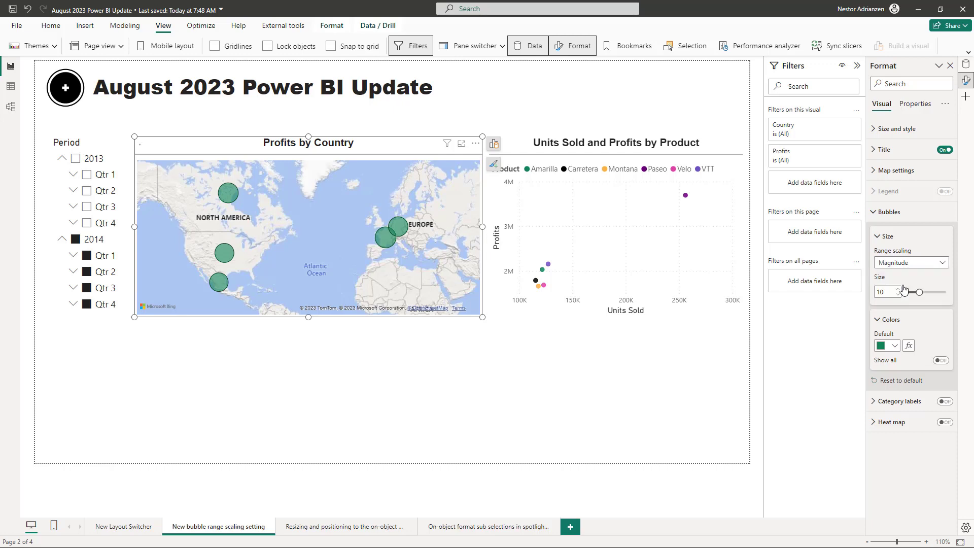
click(920, 265)
click(901, 302)
click(906, 264)
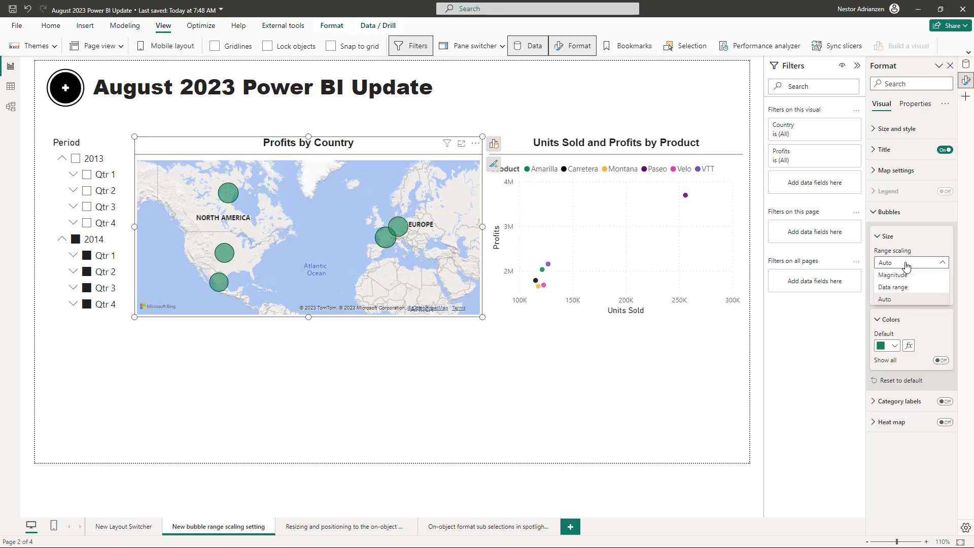
click(898, 288)
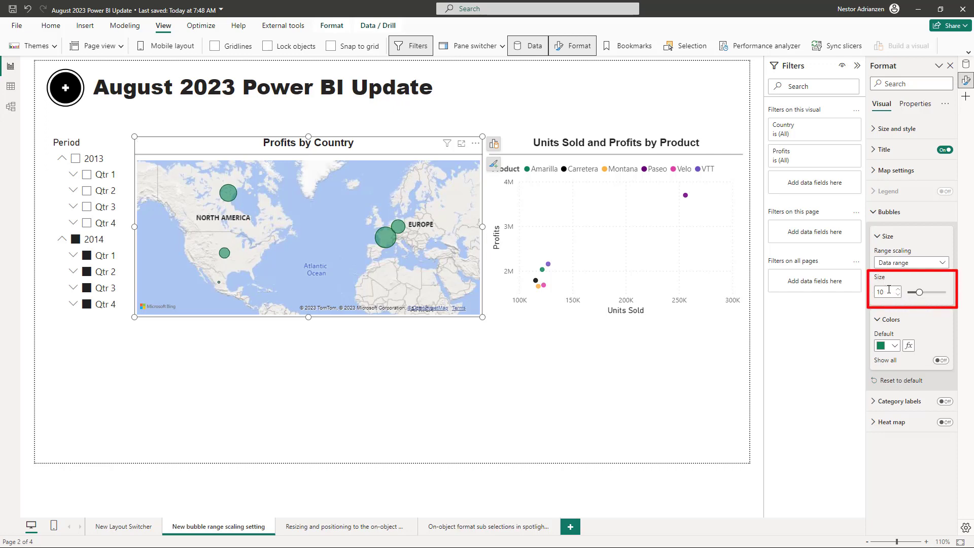
mouse_move(919, 293)
mouse_down()
mouse_move(929, 293)
mouse_move(919, 293)
mouse_up()
drag(920, 293, 925, 294)
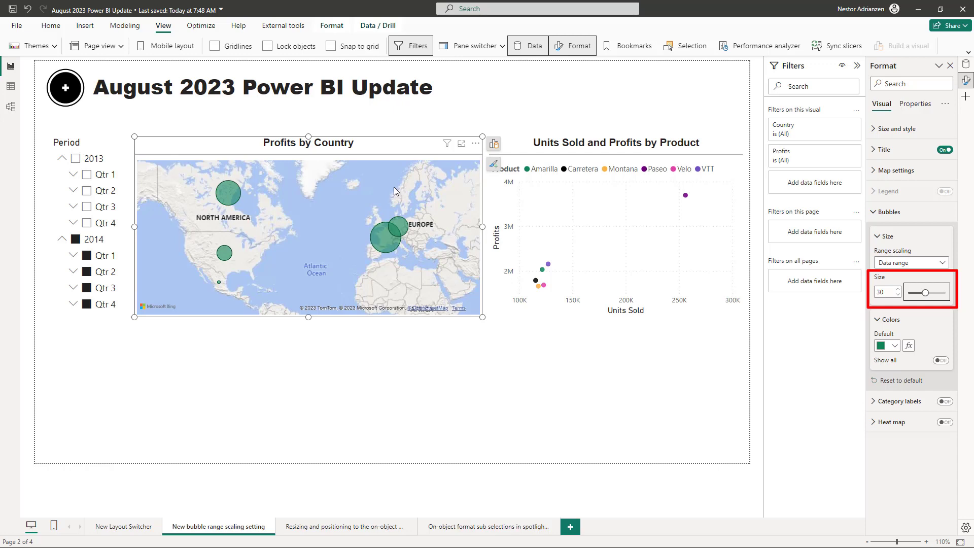
- Try square and diamond markers on the Units Sold and Profits by Product chart, keeping circles
click(537, 185)
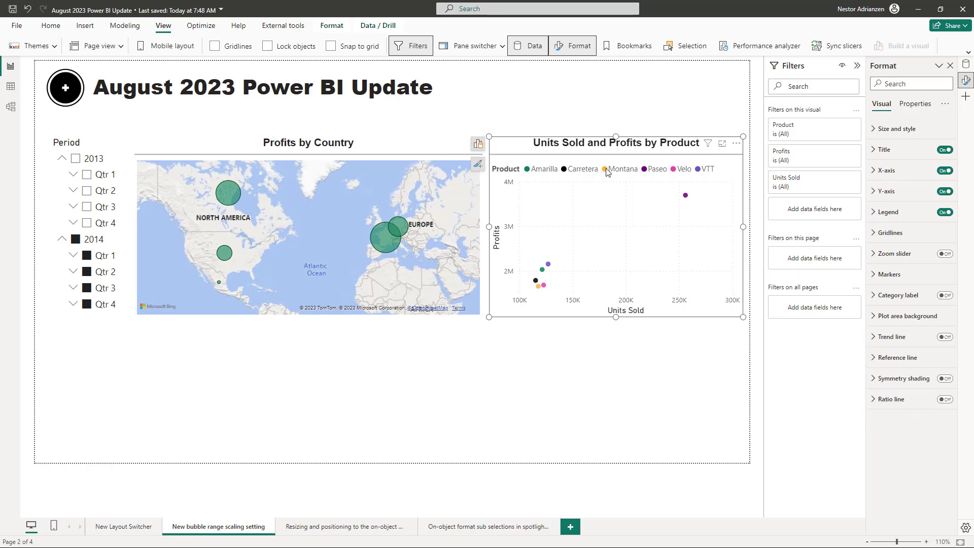
click(876, 276)
scroll(932, 268, down, 4)
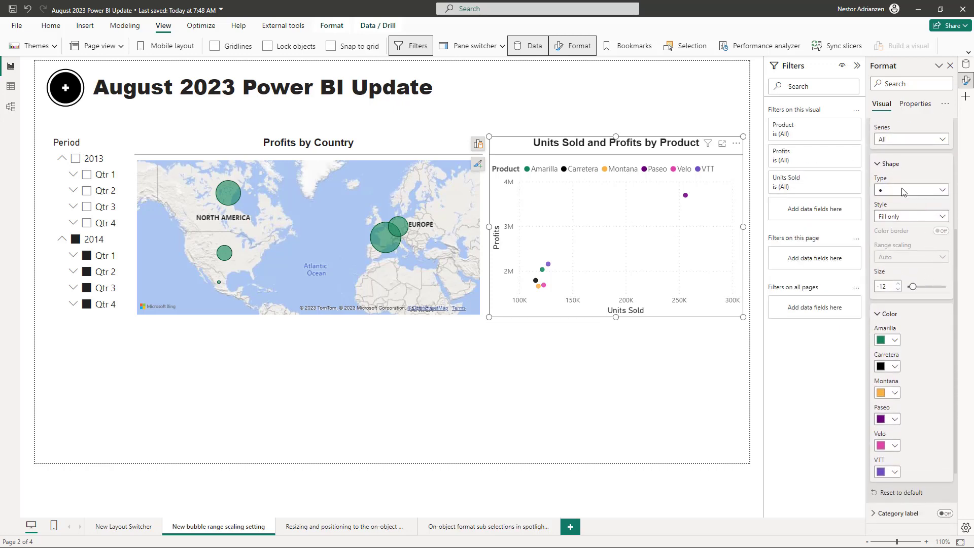
click(903, 192)
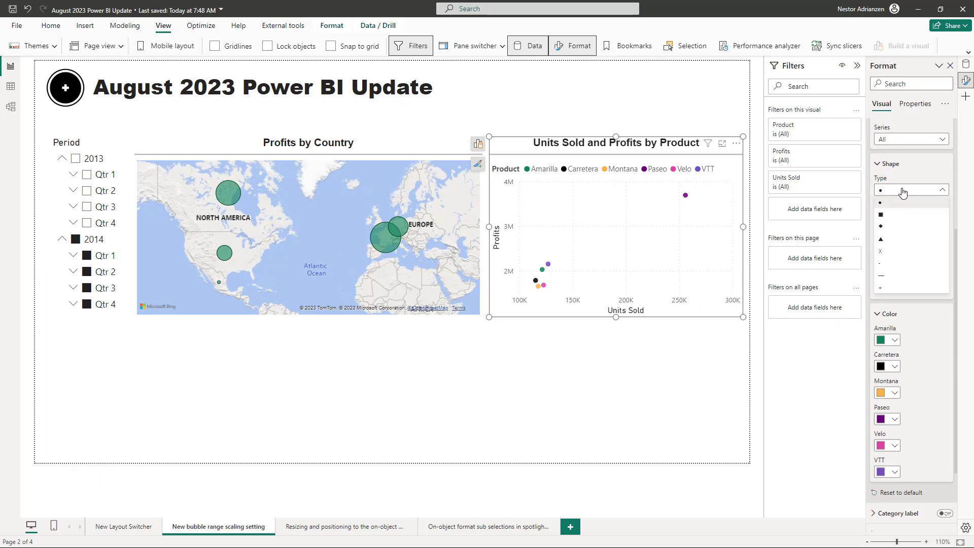
click(891, 215)
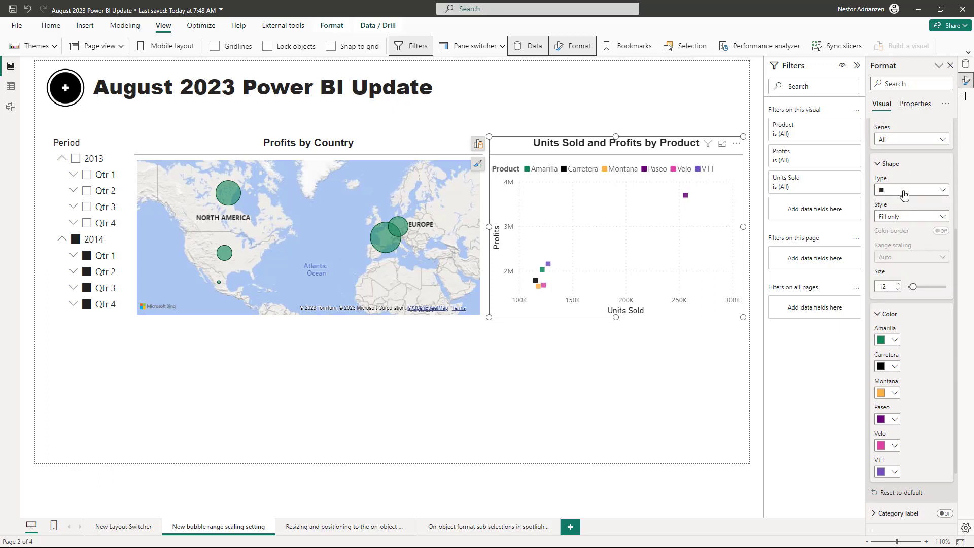
click(901, 192)
click(900, 229)
click(904, 191)
click(894, 202)
- Try hollow markers, undo back to filled, enlarge markers slightly, then open the resizing page
click(907, 217)
click(902, 242)
click(908, 218)
click(908, 219)
key(ctrl+z)
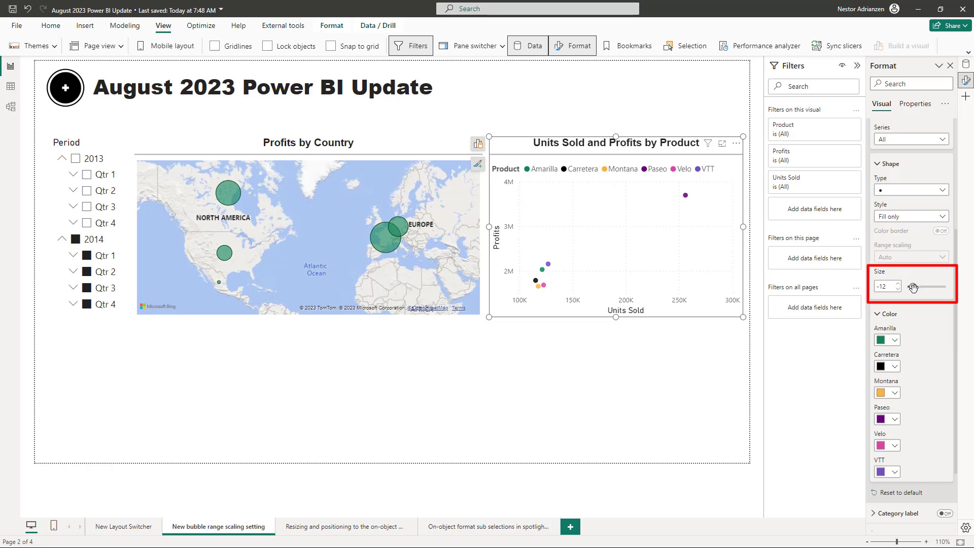
drag(912, 287, 917, 287)
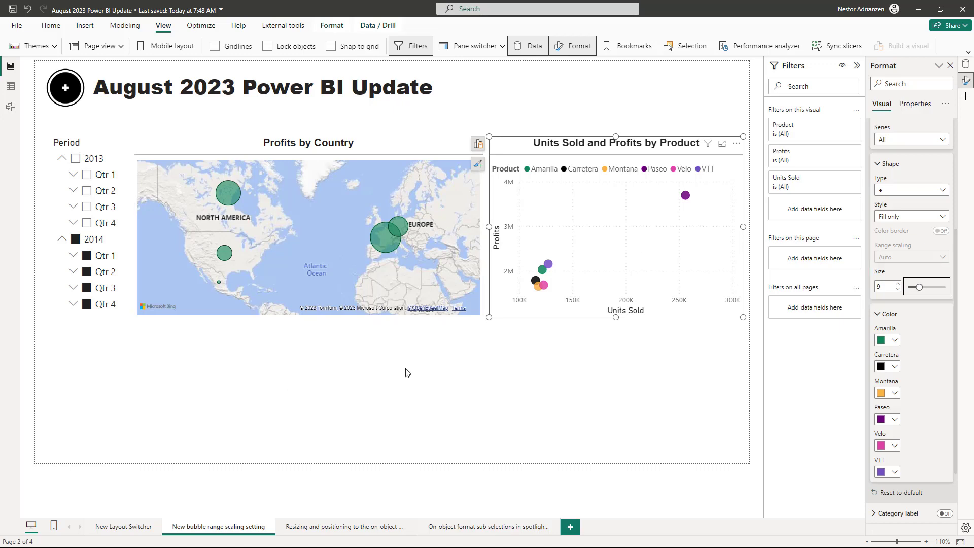
click(348, 527)
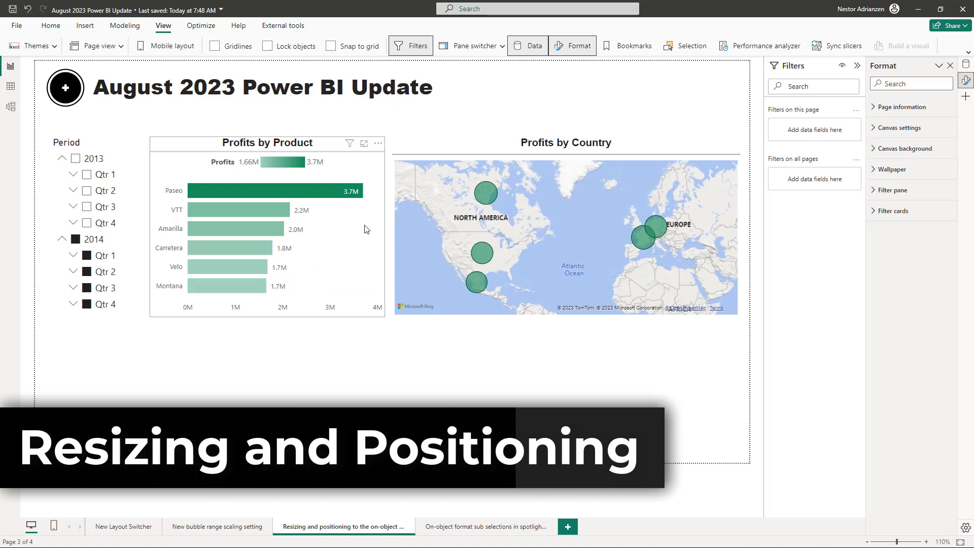
- Open Build a visual for Profits by Product, widen the pane across the map, then narrow it back
click(377, 223)
click(397, 145)
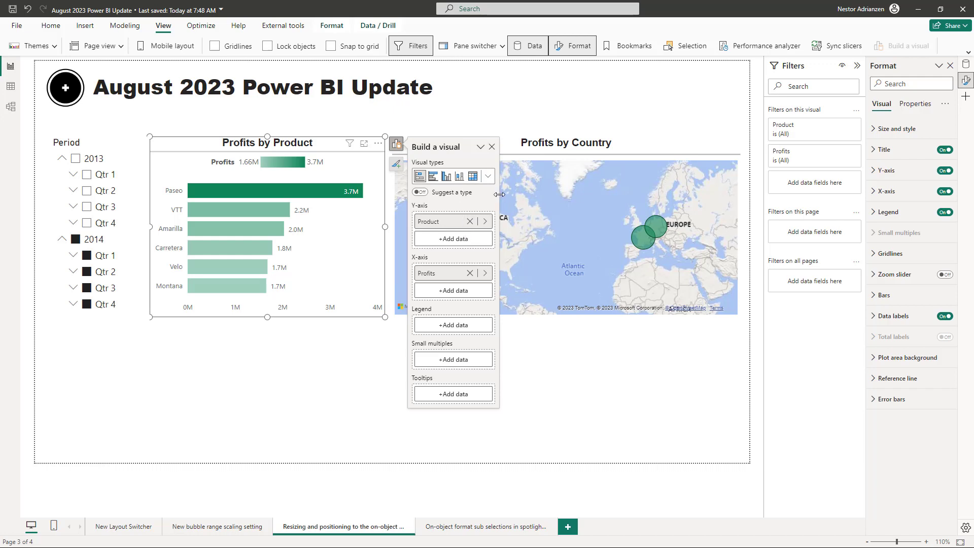
drag(500, 194, 661, 204)
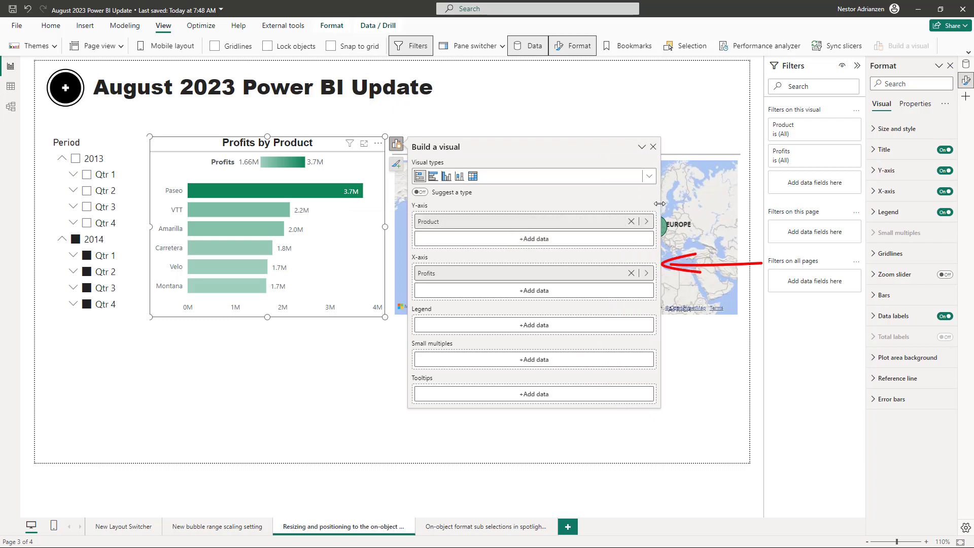
drag(659, 203, 496, 221)
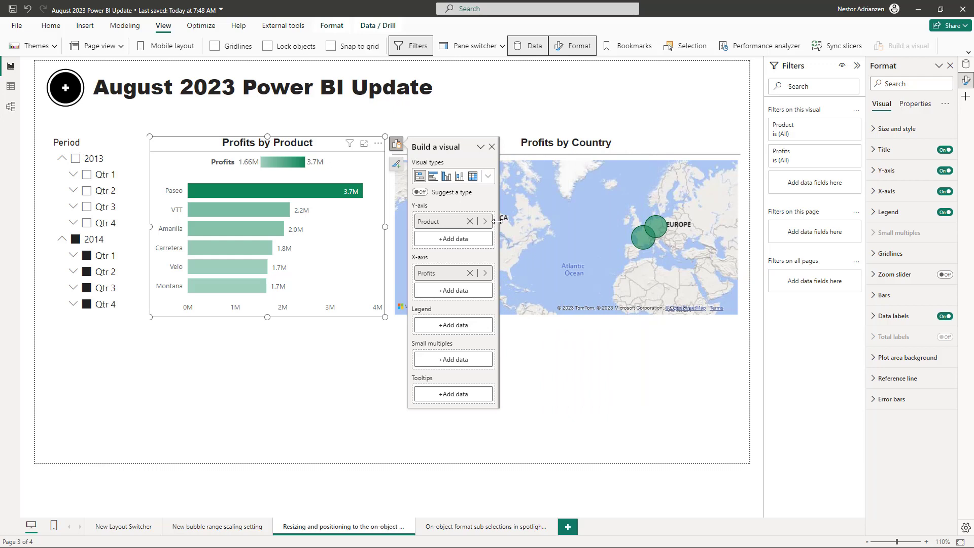
- Move the Profits by Product chart lower on the page and shorten it by dragging its top edge down
click(567, 377)
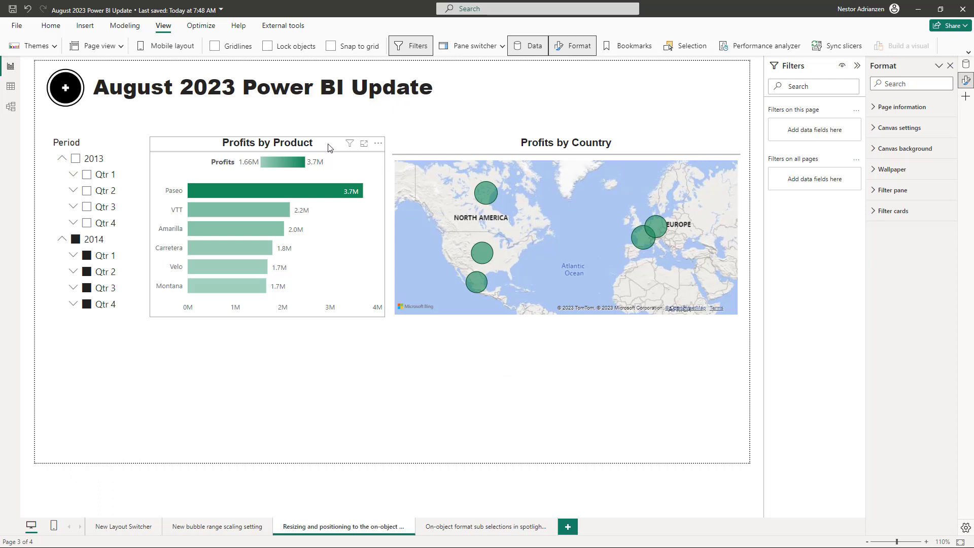
drag(324, 147, 319, 291)
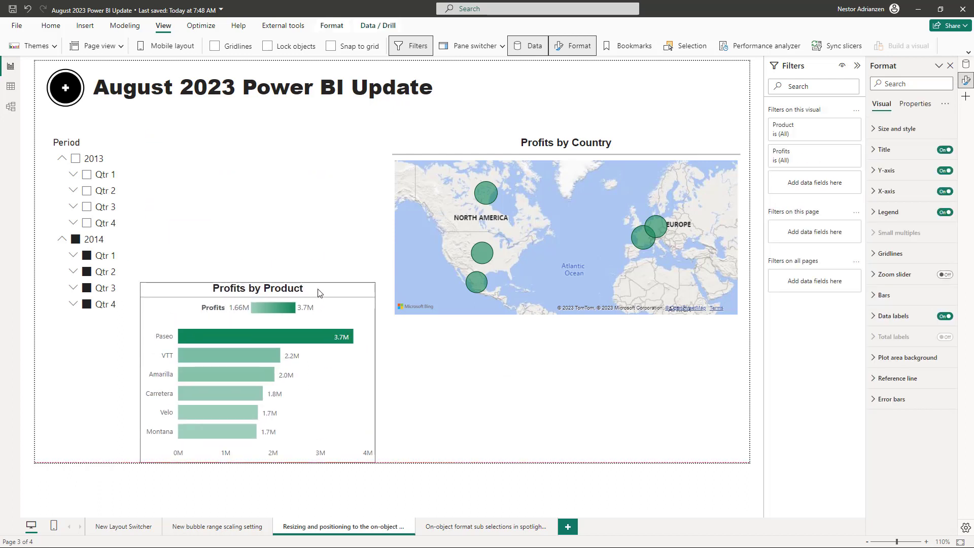
drag(319, 292, 320, 286)
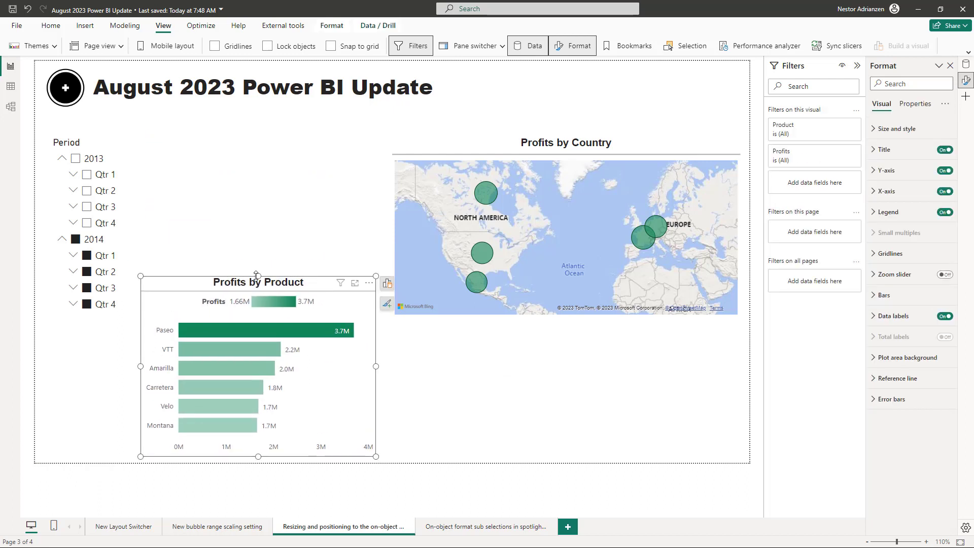
drag(259, 277, 259, 342)
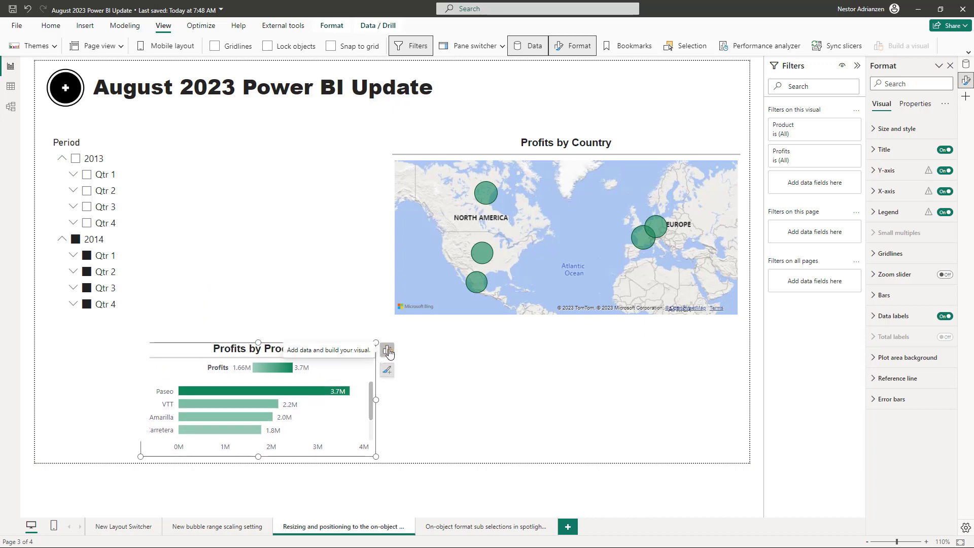
click(388, 352)
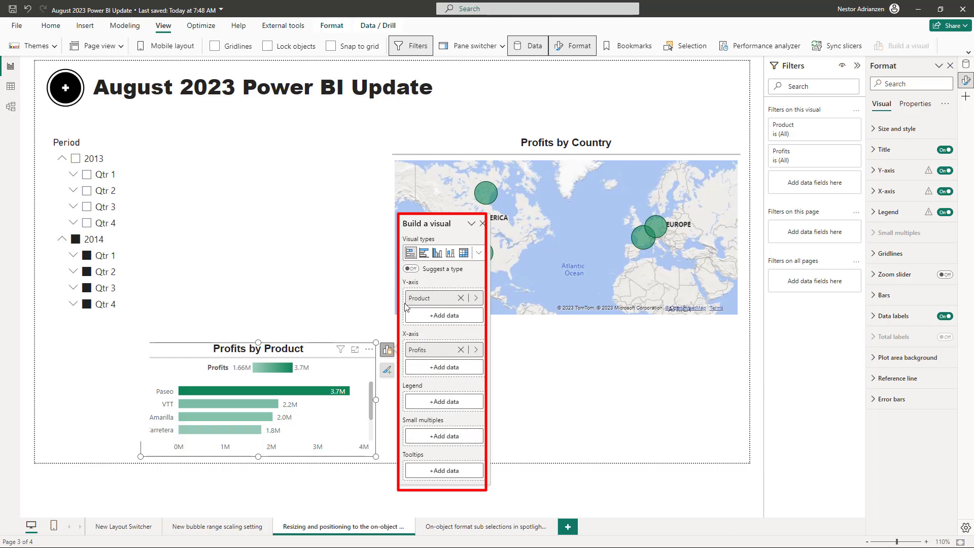
click(540, 374)
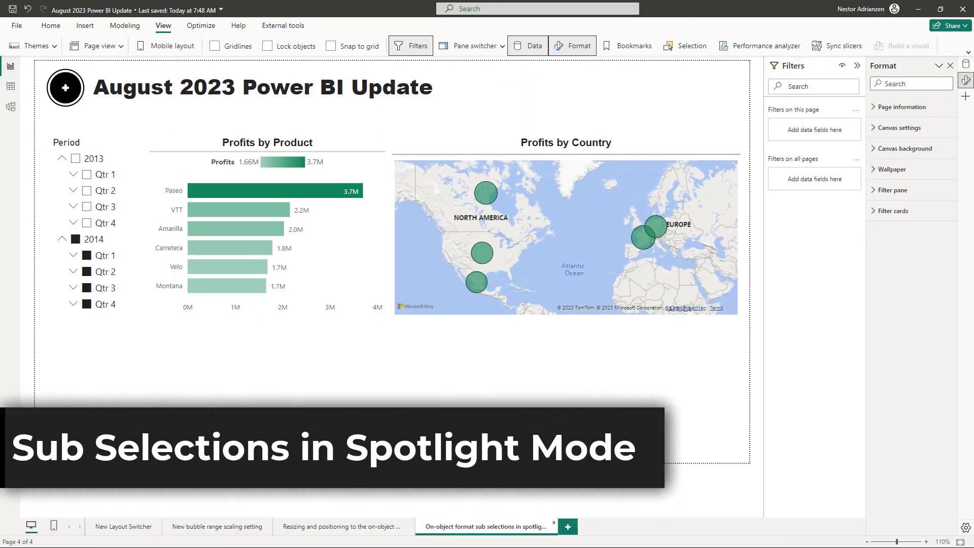
- Spotlight the Profits by Product chart from More options and sub-select all its bars
click(327, 147)
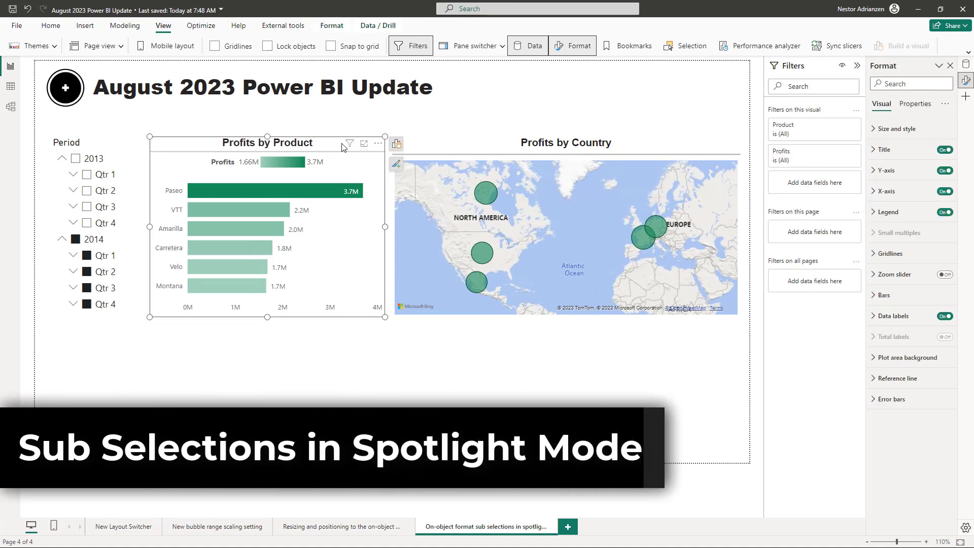
click(378, 146)
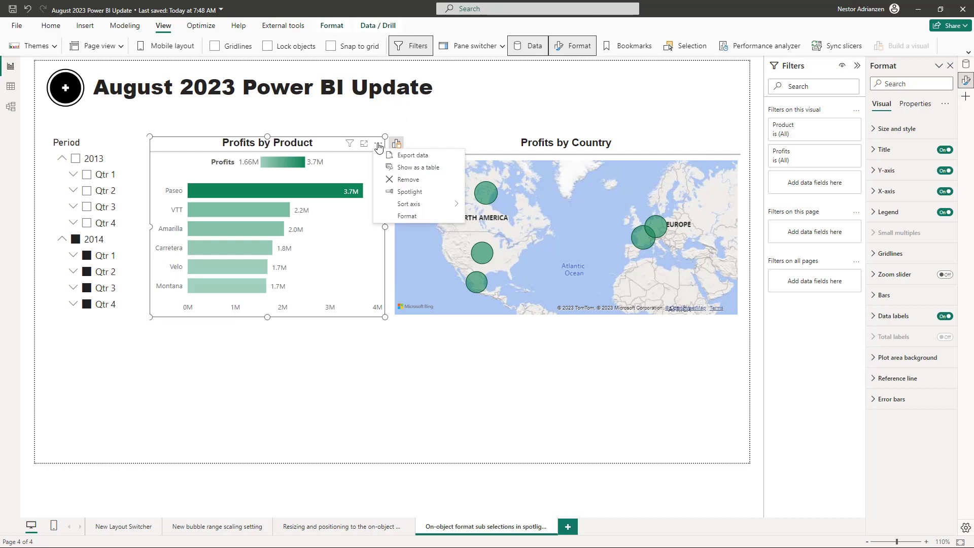
click(424, 195)
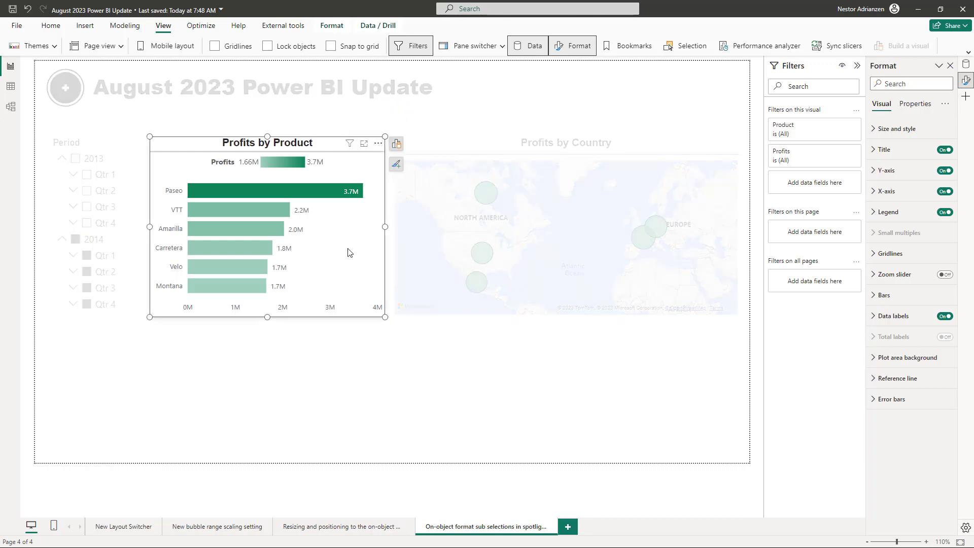
click(256, 195)
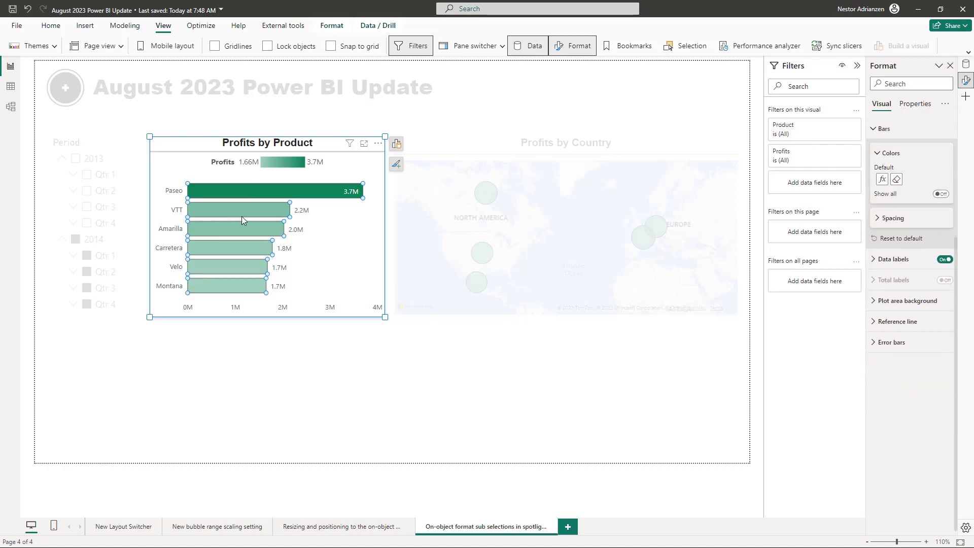
- Remove the bars' gradient colouring, view the chart in focus mode, then return to the report
click(896, 181)
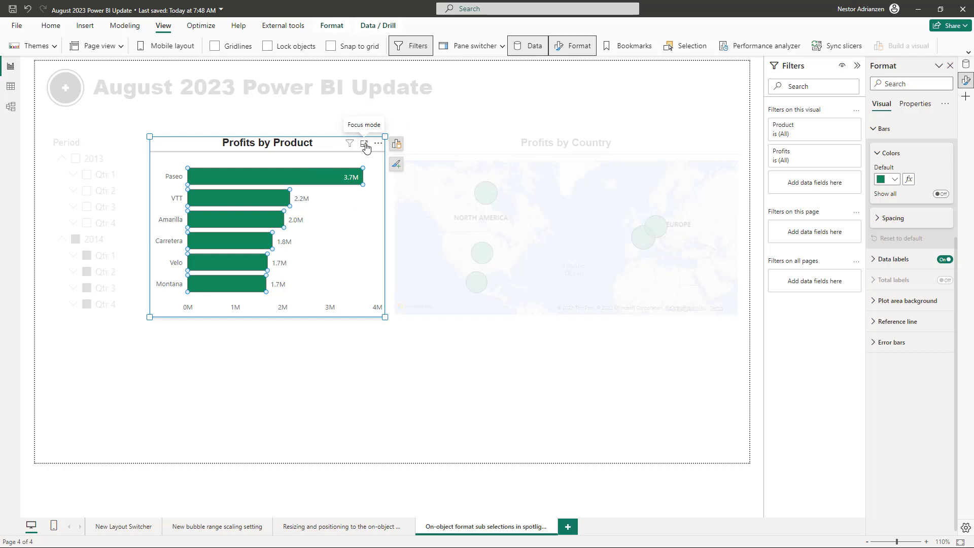
click(365, 146)
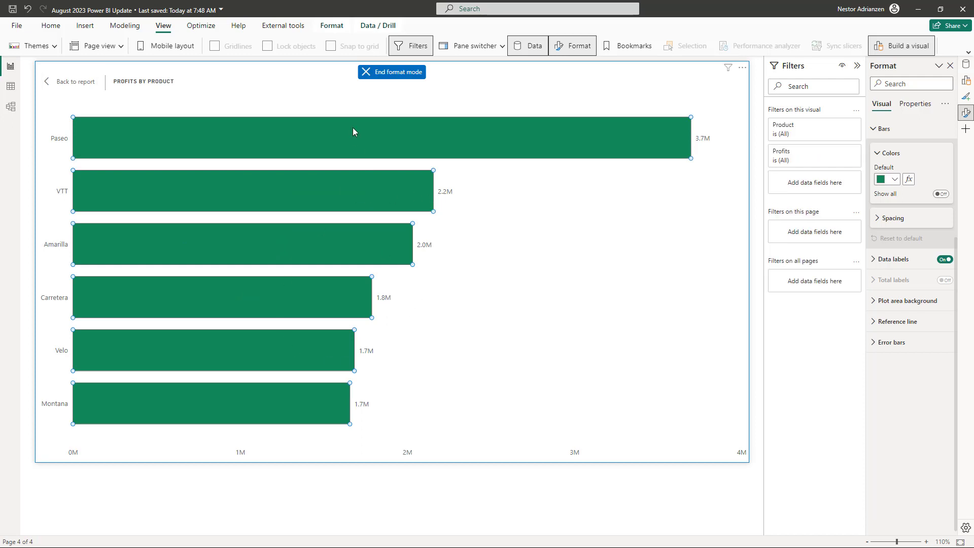
click(367, 76)
click(71, 86)
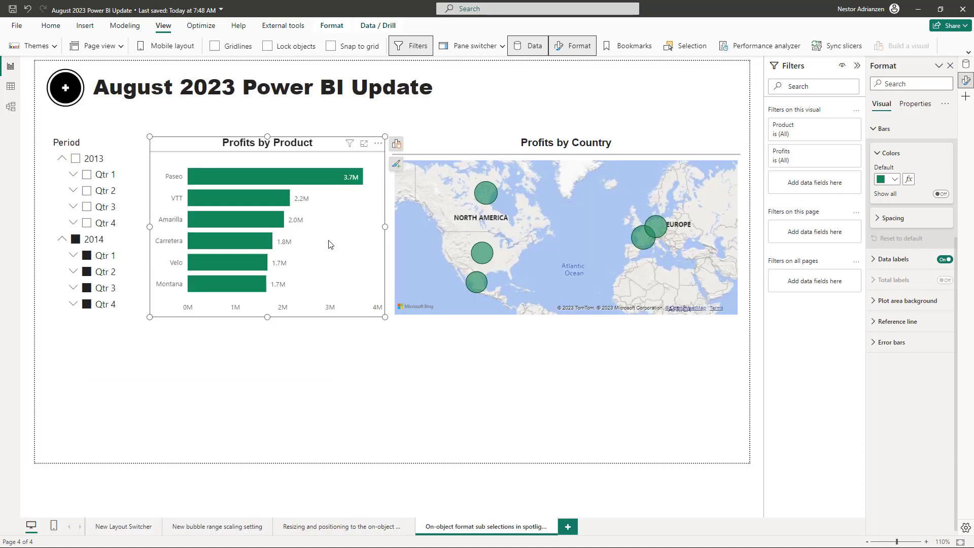